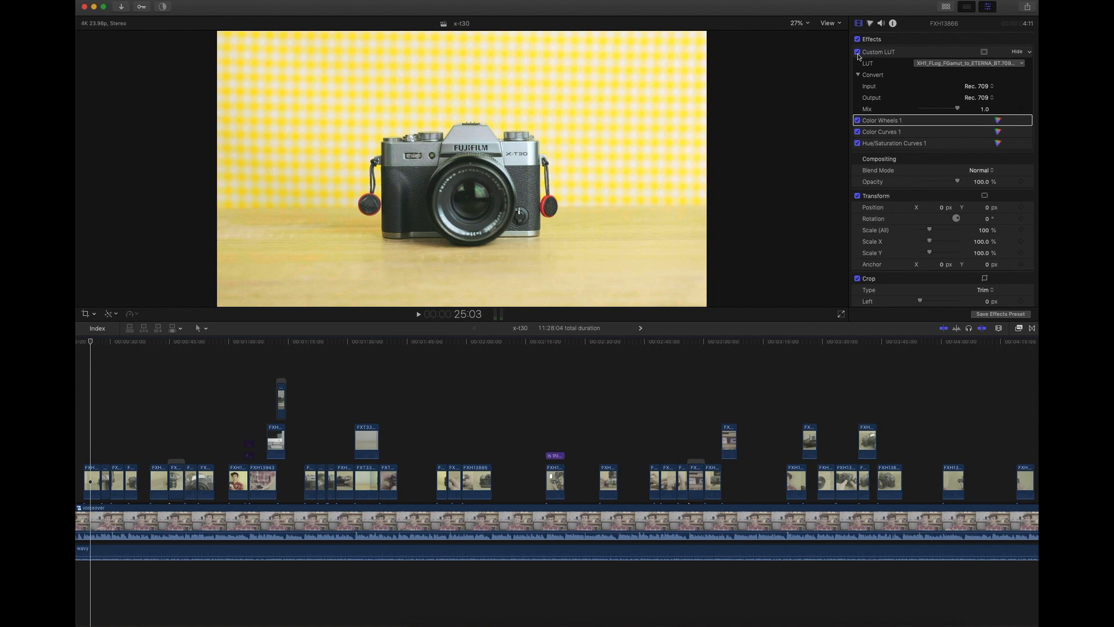
- Compare the graded clip with the original footage by switching all of its effects off and back on
left_click(857, 39)
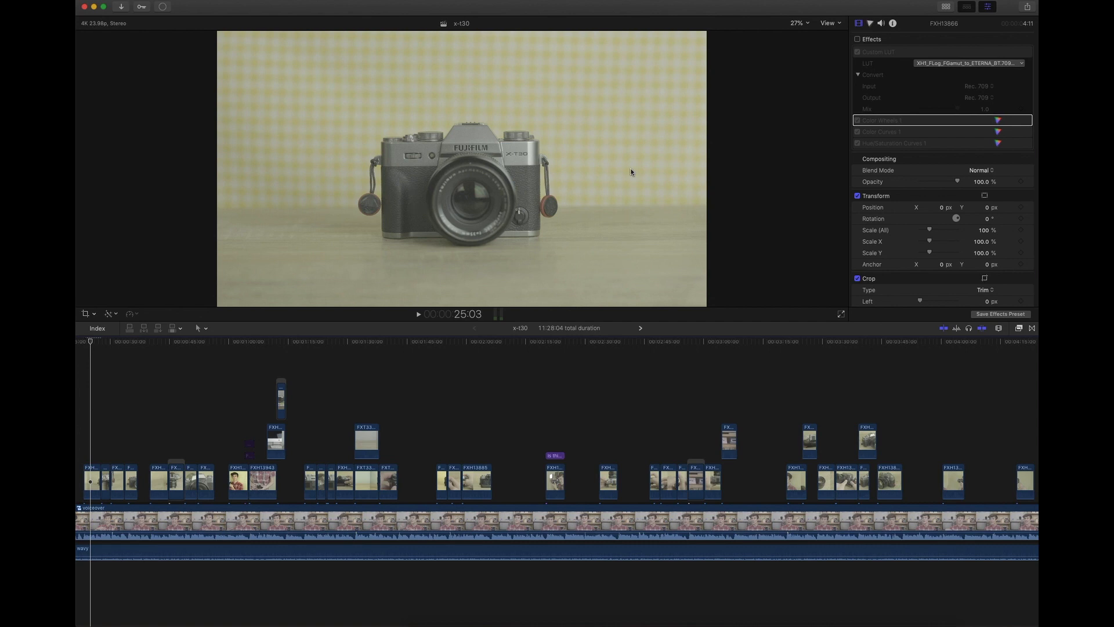
left_click(857, 39)
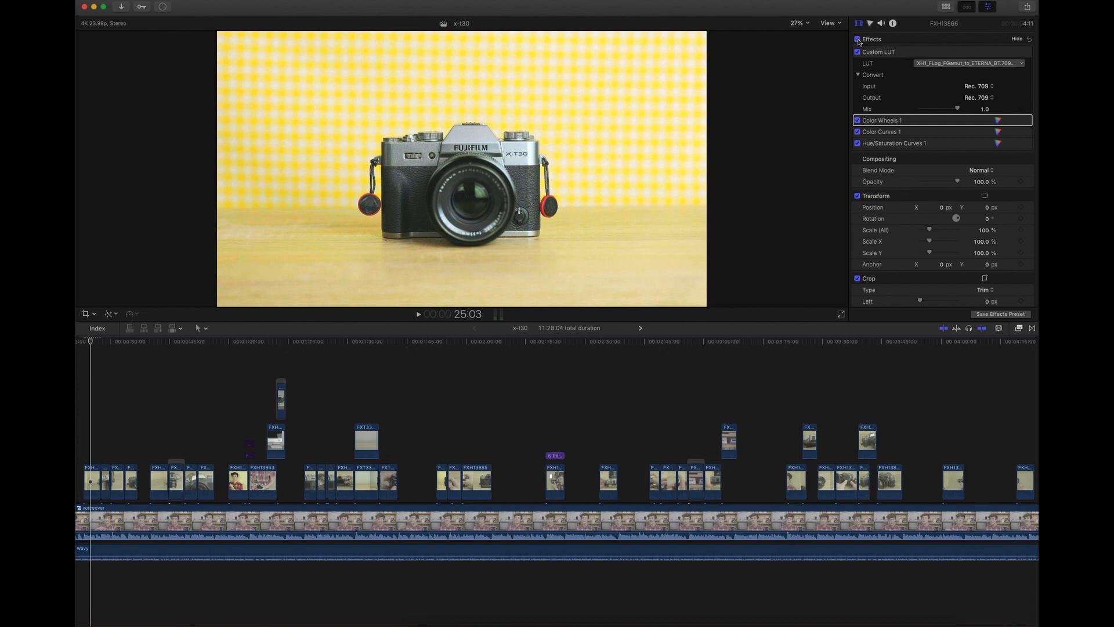
left_click(858, 39)
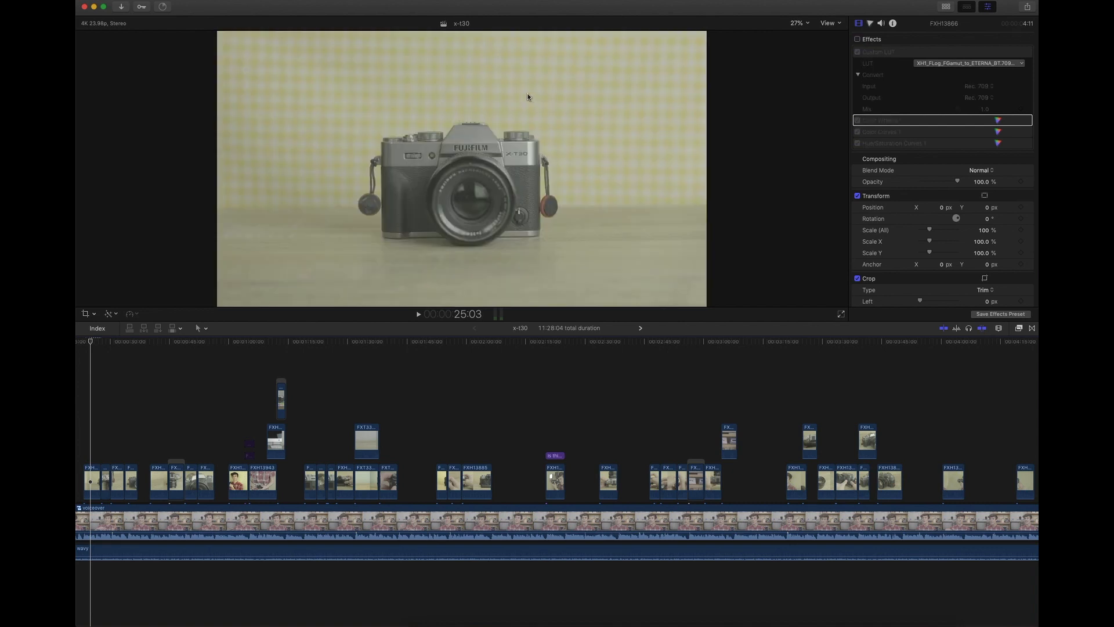
left_click(858, 39)
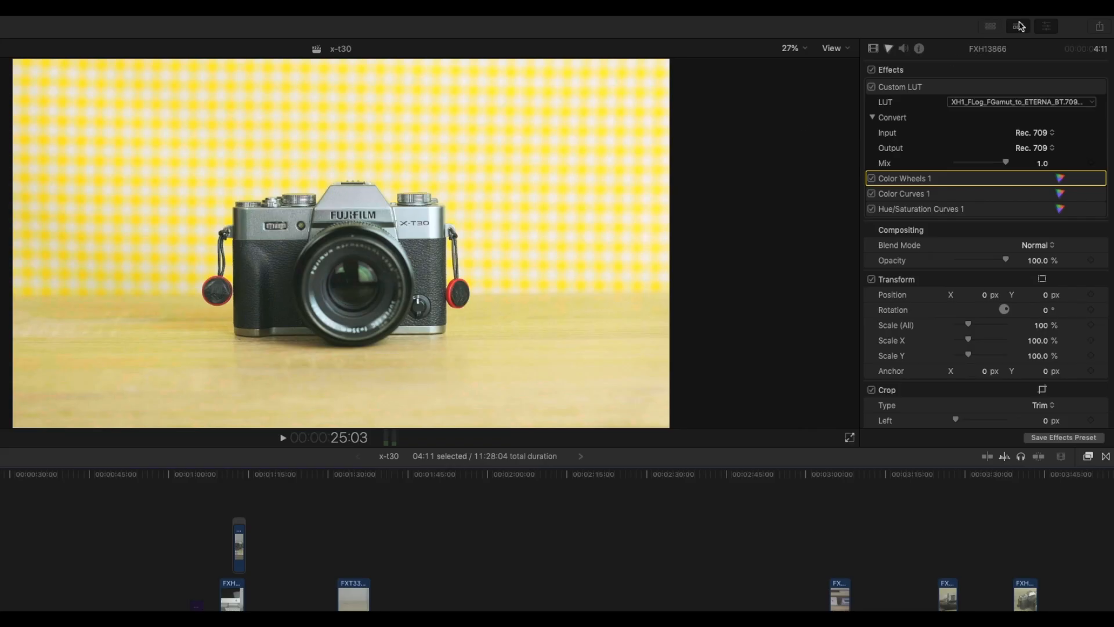
- Delete the Color Wheels, Color Curves and Hue/Saturation Curves corrections from the clip, keeping only the Custom LUT effect
left_click(849, 30)
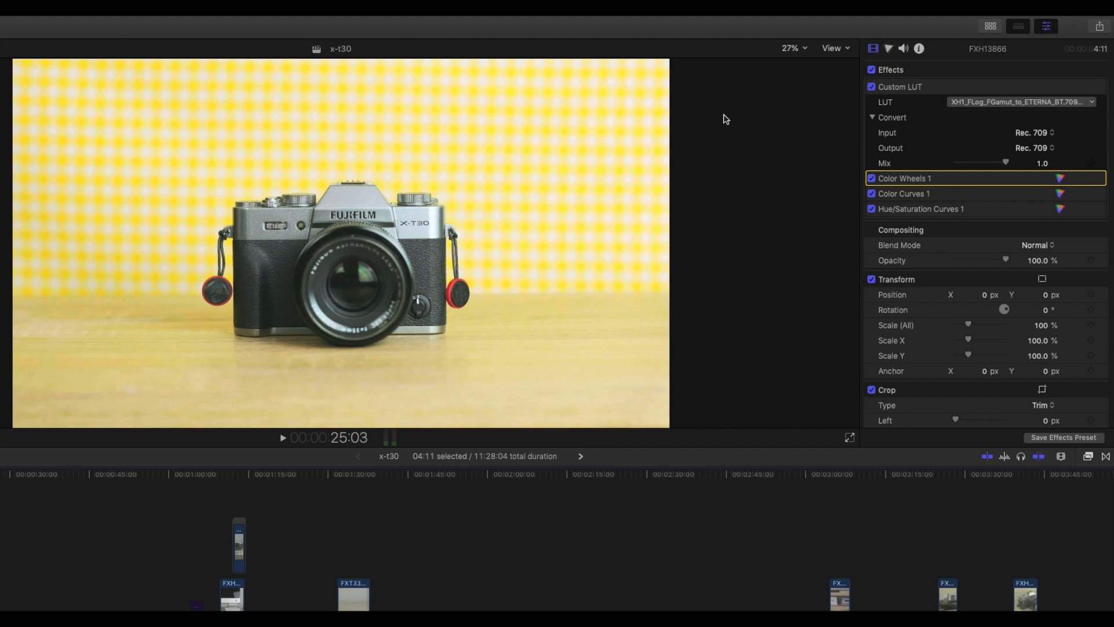
mouse_move(906, 180)
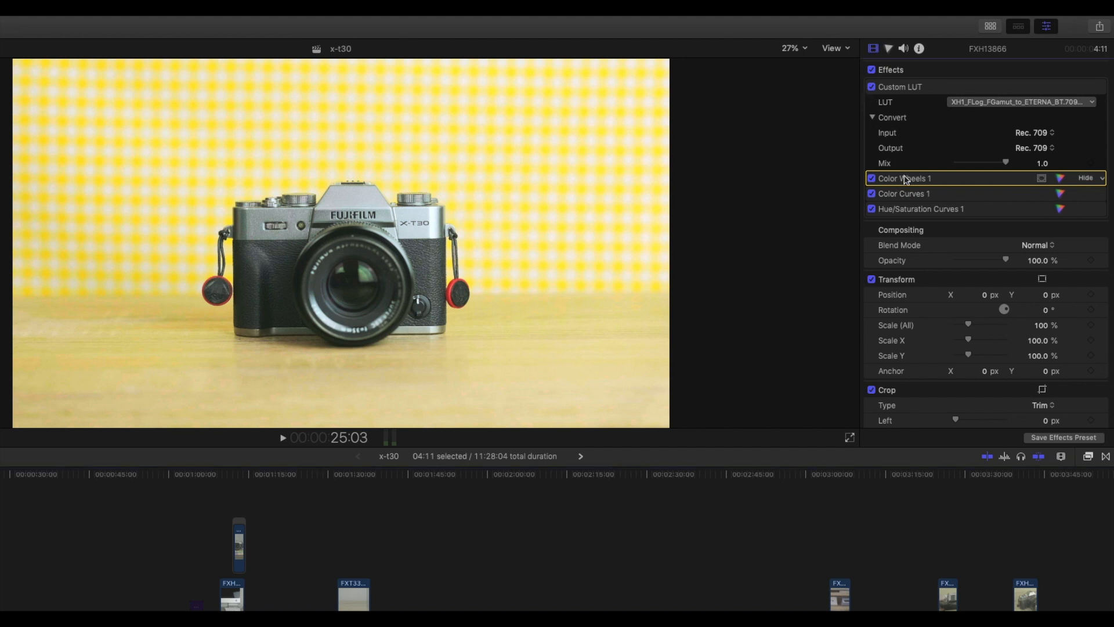
key("Delete")
key("Delete")
left_click(906, 183)
key("Delete")
- Compare the clip with and without the Custom LUT by switching the effect off and on
left_click(883, 88)
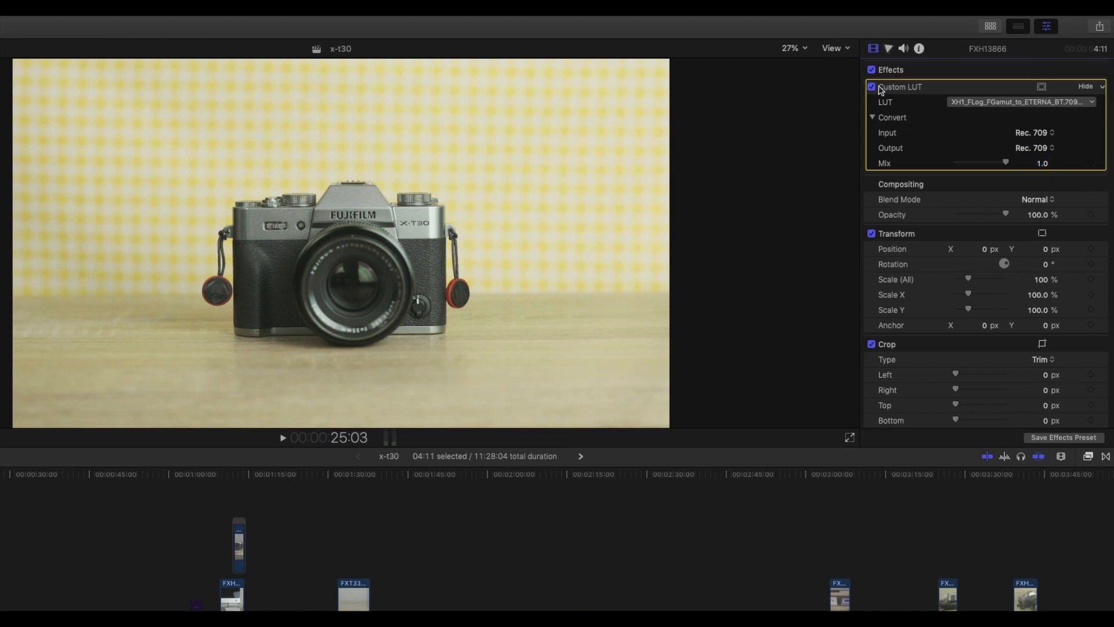
left_click(872, 87)
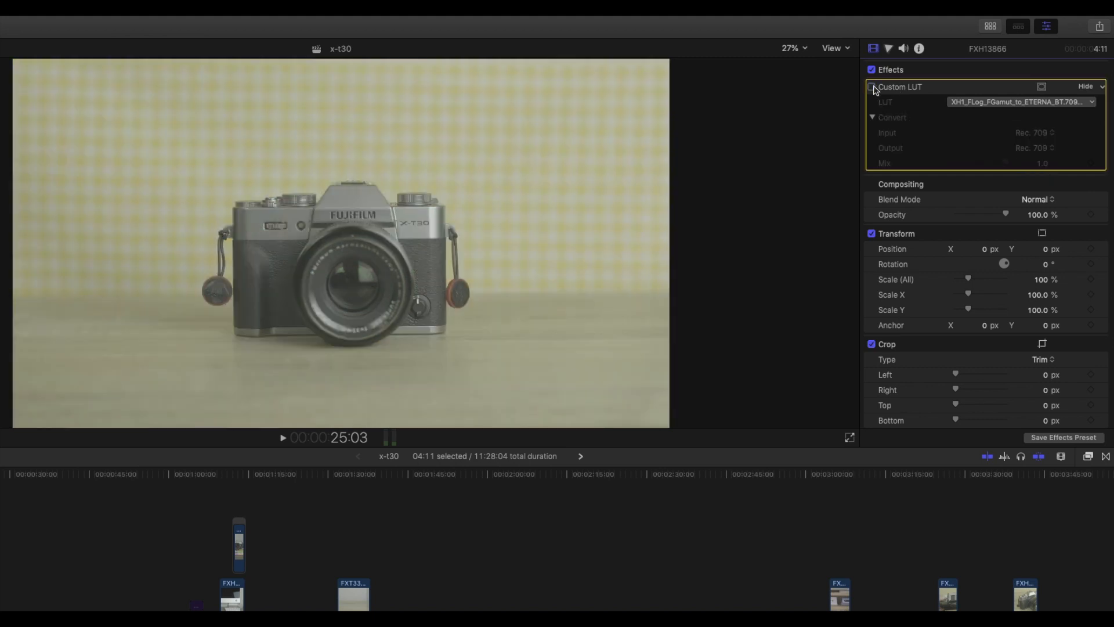
left_click(872, 87)
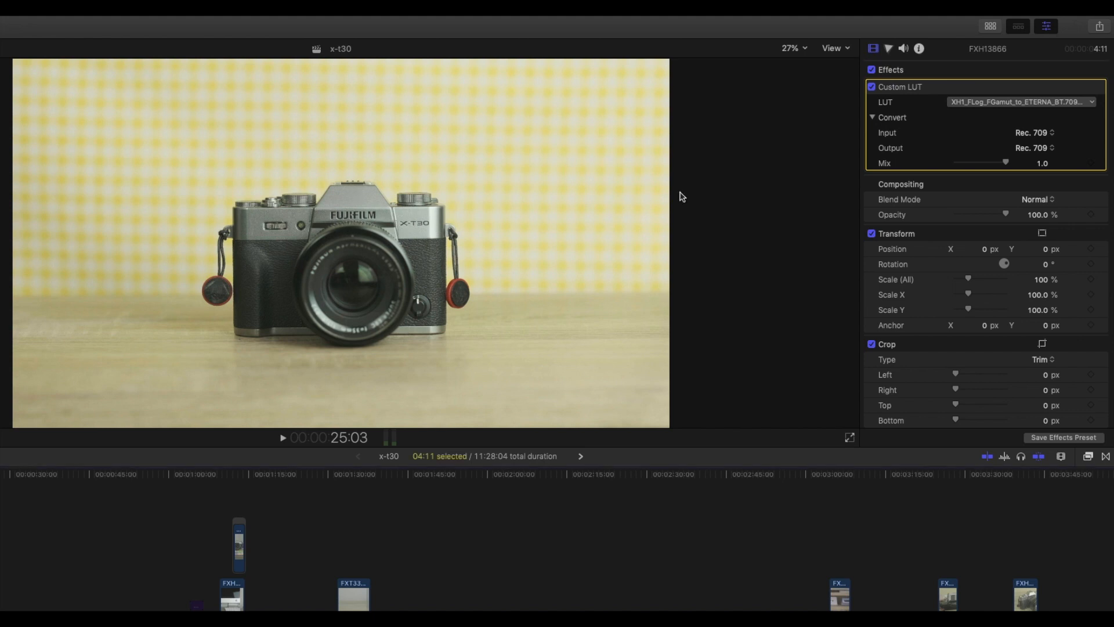
left_click(872, 88)
left_click(872, 87)
- Add a Color Wheels correction to the clip and raise the master saturation
left_click(888, 48)
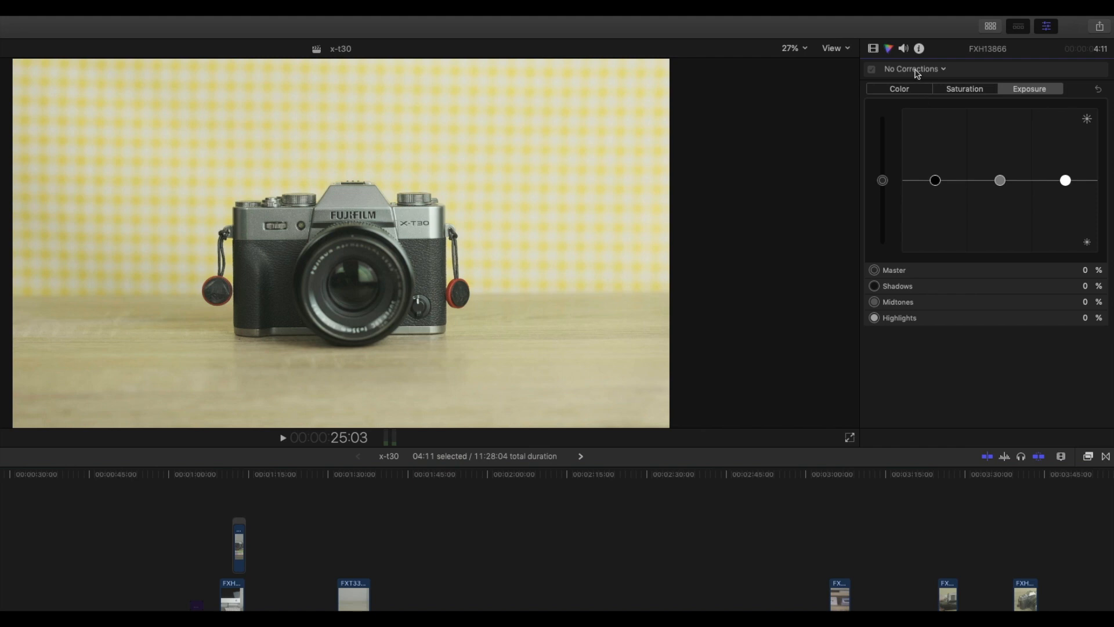
left_click(916, 72)
left_click(927, 107)
left_click_drag(944, 155, 950, 134)
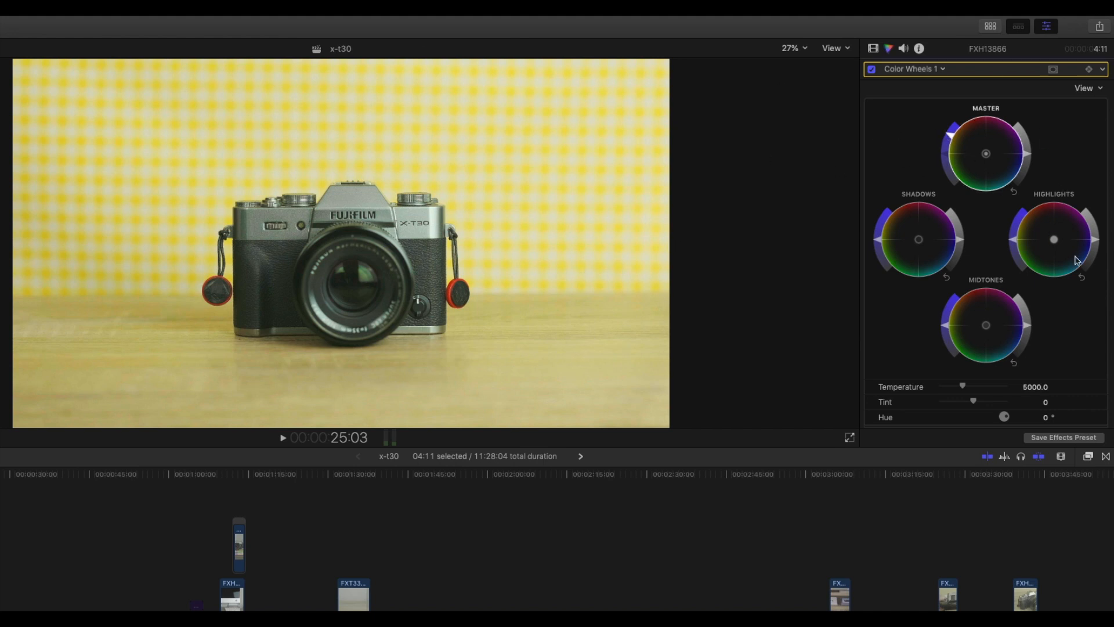
- Raise the highlights brightness, lower the midtones brightness slightly and fine-tune the shadows brightness on the color wheels
left_click_drag(1100, 245, 1087, 219)
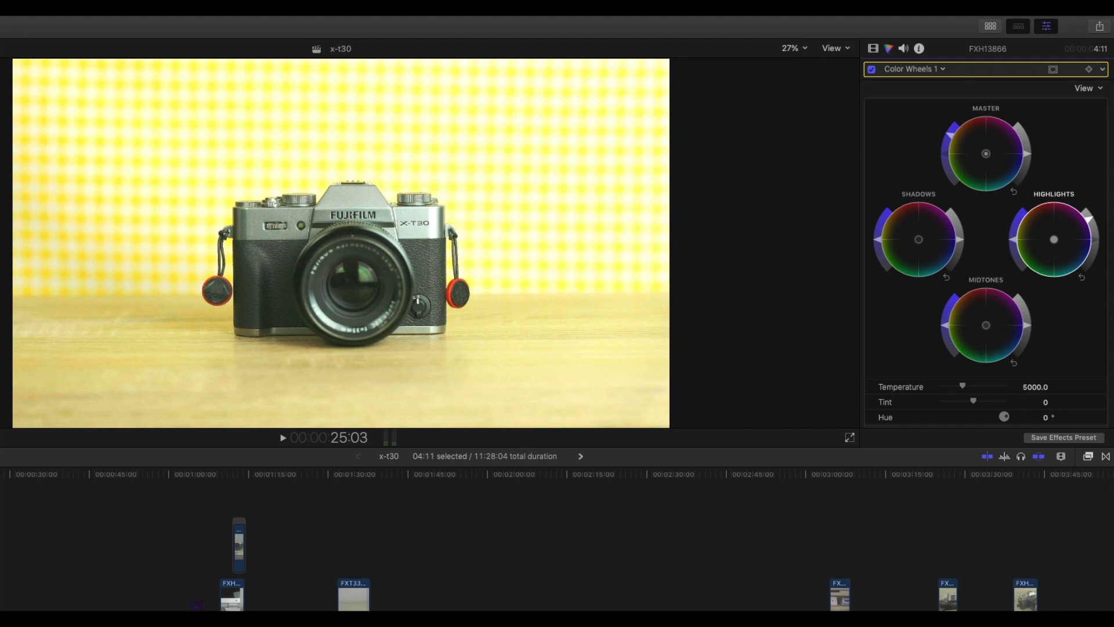
left_click_drag(1026, 326, 1027, 341)
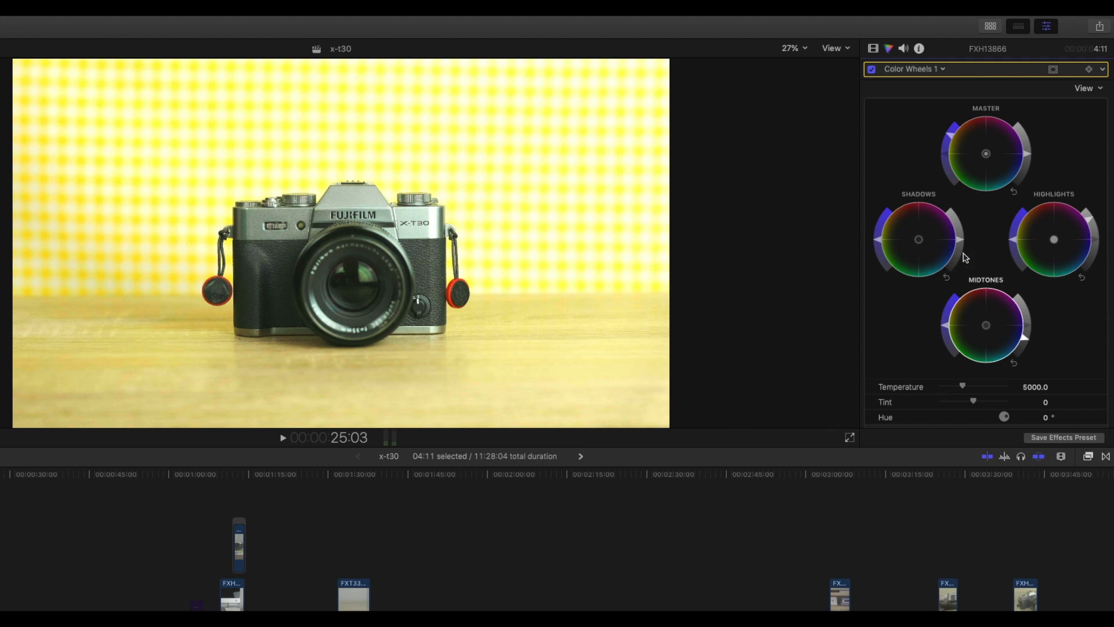
mouse_move(959, 242)
left_mouse_down()
mouse_move(961, 255)
mouse_move(962, 240)
left_mouse_up()
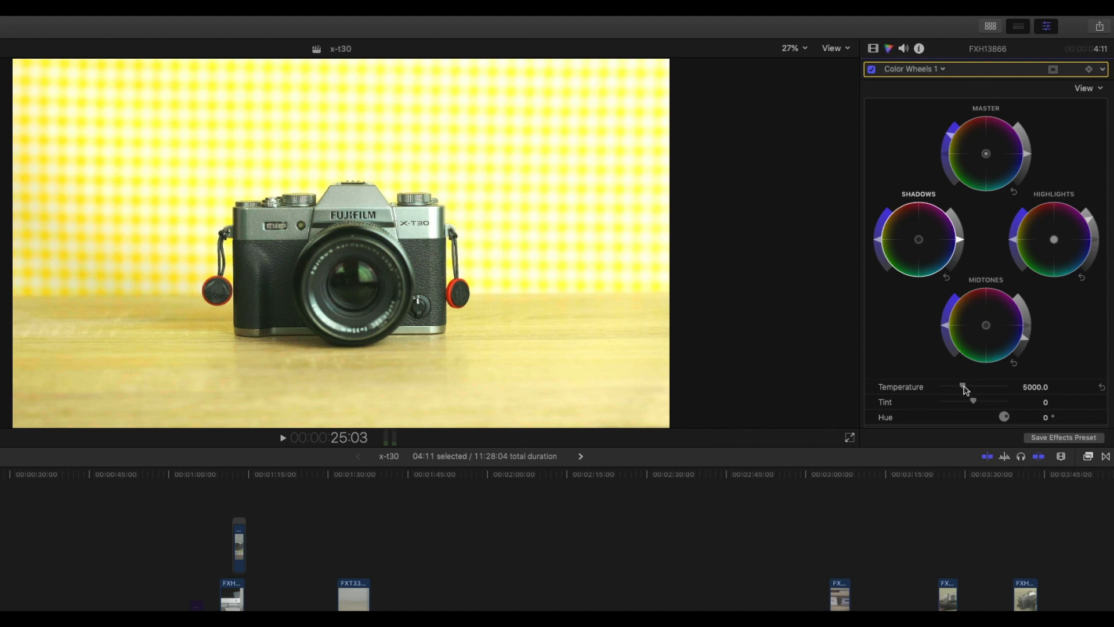
- Set the Color Wheels temperature to 4573.0 and tint to 5.0, comparing the clip with and without the correction
left_click_drag(963, 389, 960, 388)
left_click_drag(976, 404, 979, 405)
left_click(871, 70)
left_click(872, 69)
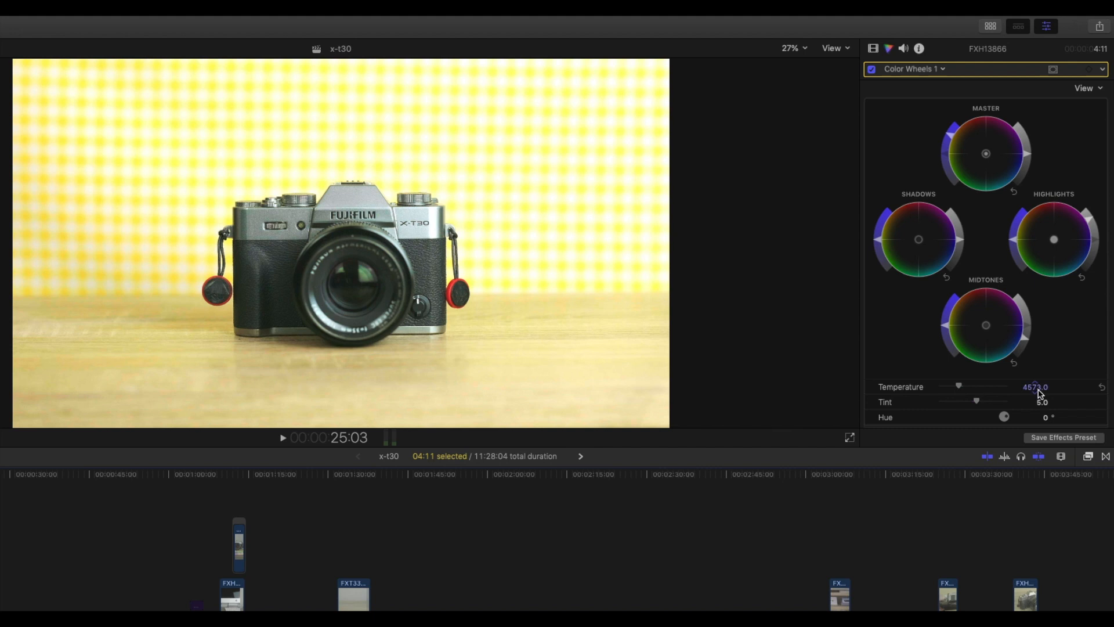
- Add a Color Curves correction and place four control points along the luma curve from the shadows to the highlights
left_click(924, 69)
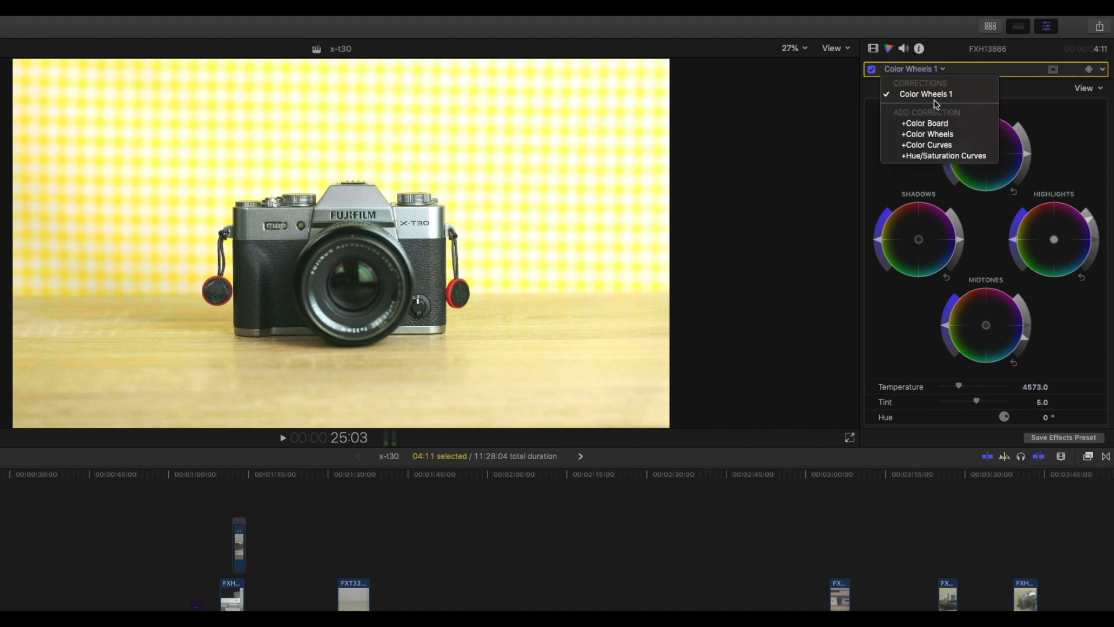
left_click(938, 149)
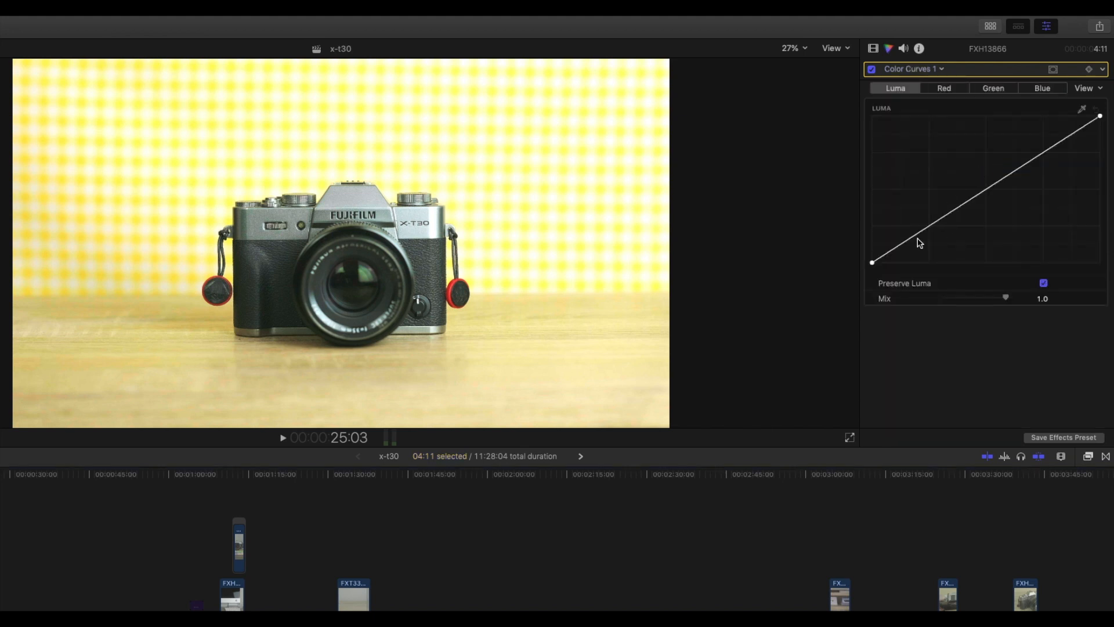
left_click(902, 244)
left_click(933, 223)
left_click(984, 191)
left_click(1042, 153)
left_click(1099, 117)
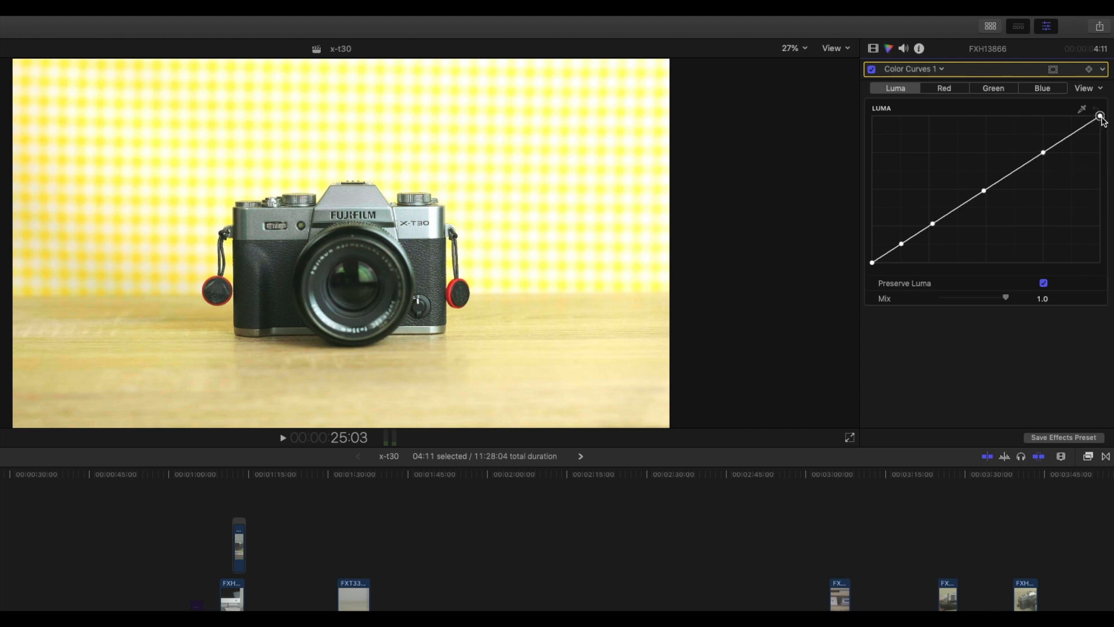
- Lower the white end point of the luma curve and lift its black end point for a faded look
mouse_move(1101, 118)
left_mouse_down()
mouse_move(1103, 136)
mouse_move(1109, 115)
left_mouse_up()
left_click_drag(1107, 118, 1107, 133)
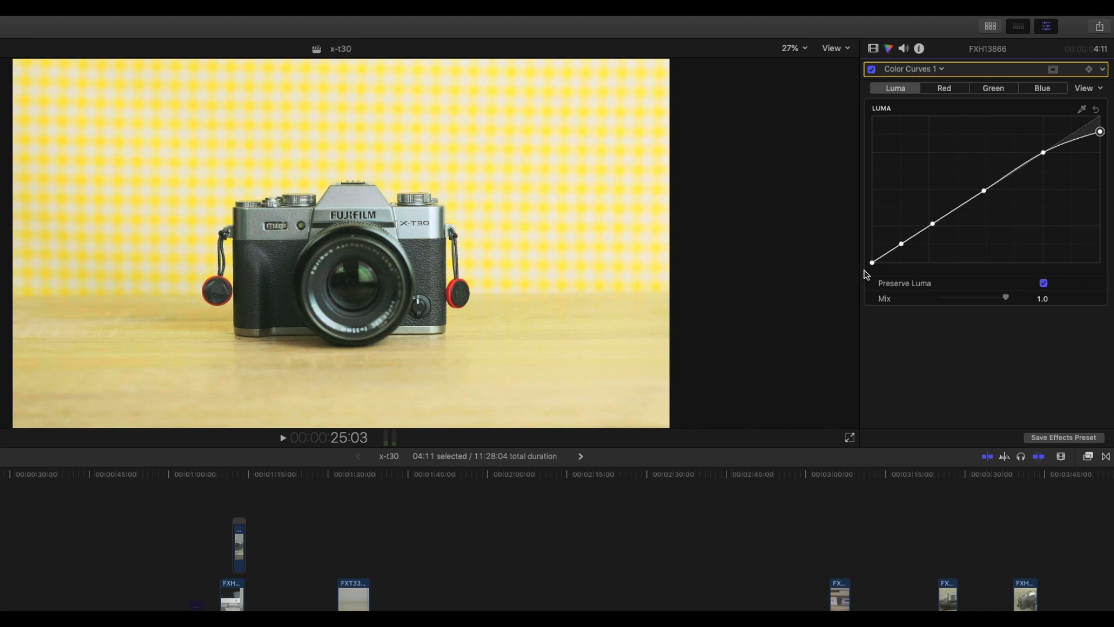
left_click_drag(872, 263, 828, 252)
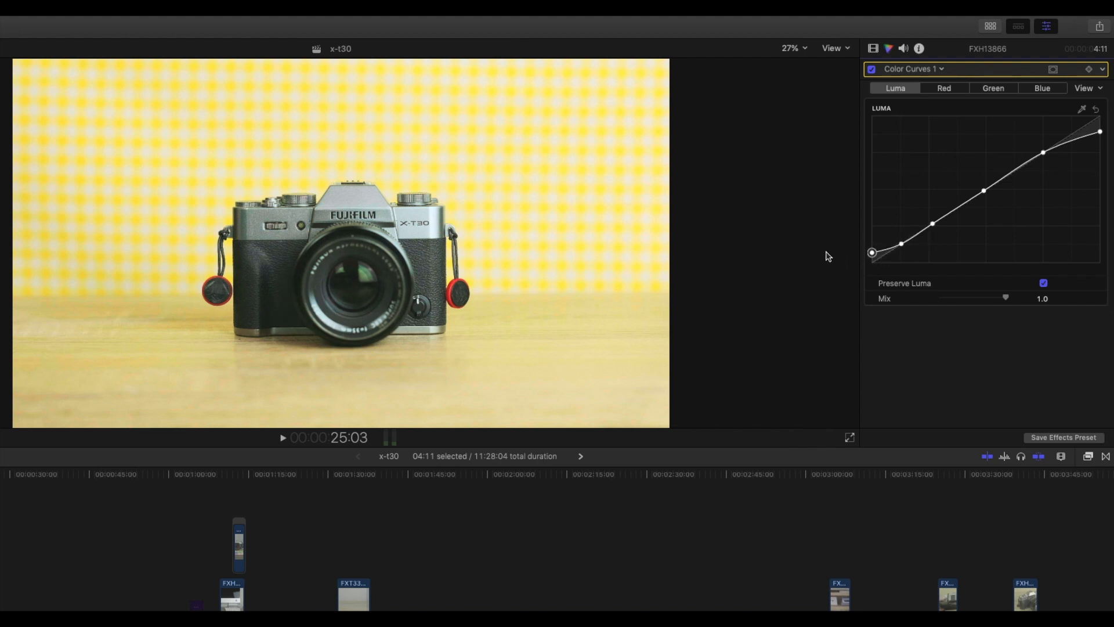
- Compare the clip with and without the Color Curves correction by switching it off and on repeatedly
left_click(872, 69)
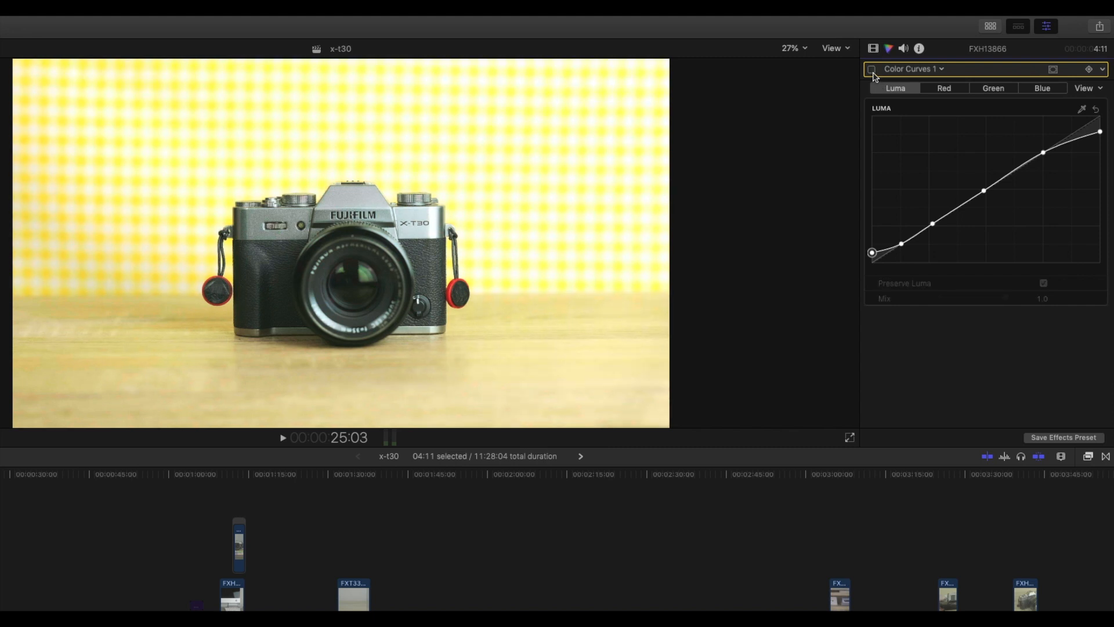
left_click(872, 70)
left_click(872, 70)
left_click(872, 70)
left_click(872, 69)
left_click(872, 71)
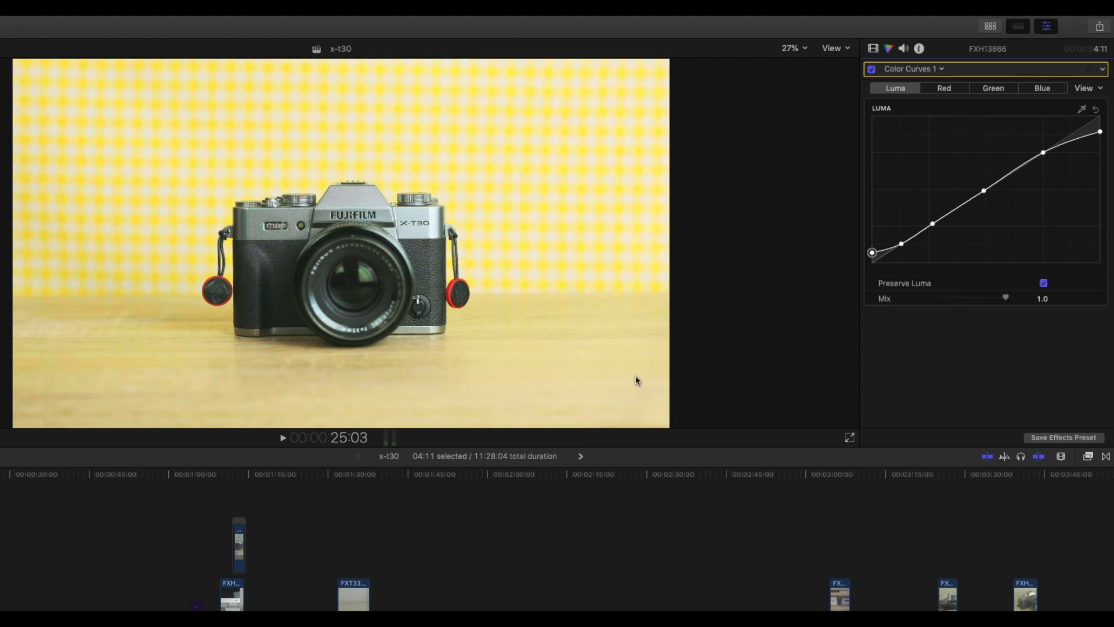
- Add a Hue/Saturation Curves correction, sample the yellow background for Hue vs Sat and raise the yellow saturation
left_click(907, 73)
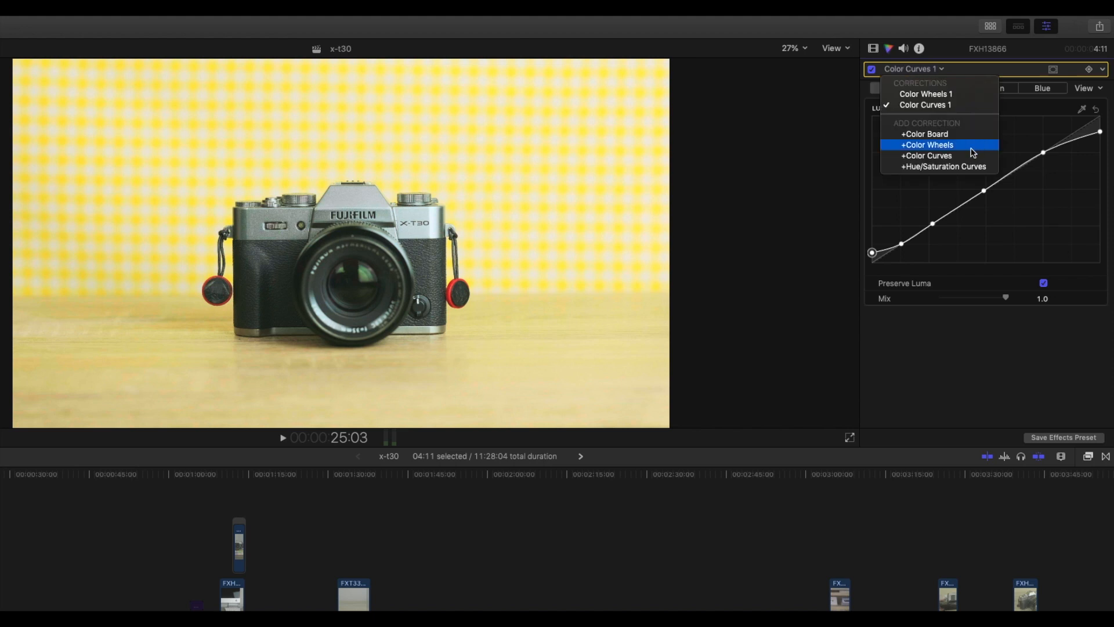
left_click(950, 169)
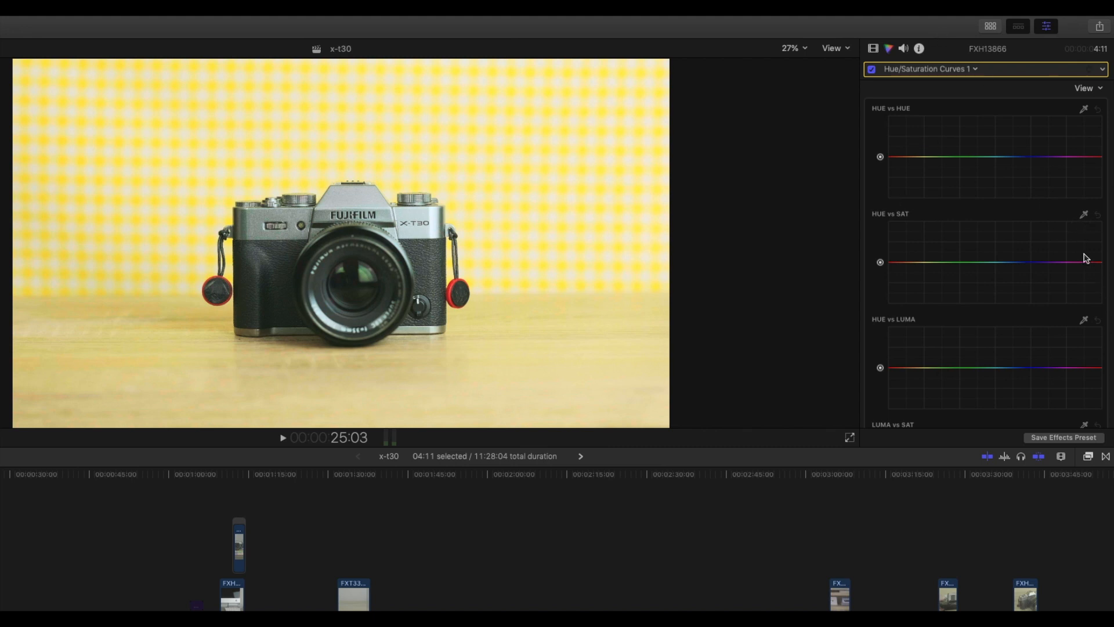
left_click(1084, 216)
left_click(141, 155)
mouse_move(923, 266)
left_mouse_down()
mouse_move(922, 235)
mouse_move(923, 281)
mouse_move(922, 235)
mouse_move(923, 268)
mouse_move(921, 258)
left_mouse_up()
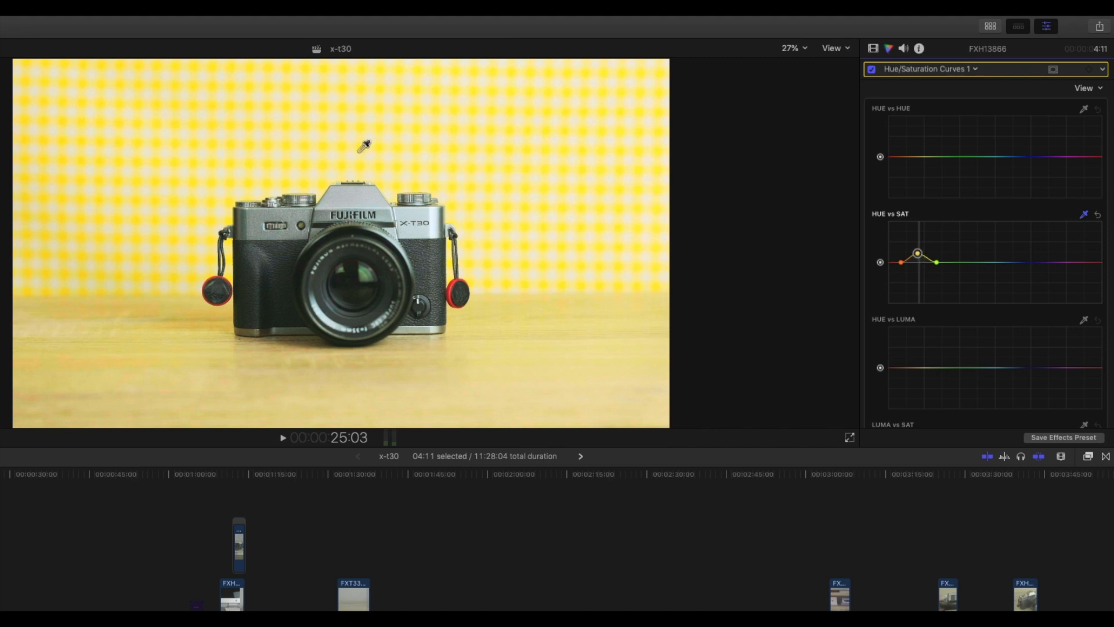
- Sample the yellow background for the Hue vs Luma curve and raise the yellow luma slightly
left_click(1084, 320)
left_click(145, 193)
left_click_drag(920, 370, 923, 372)
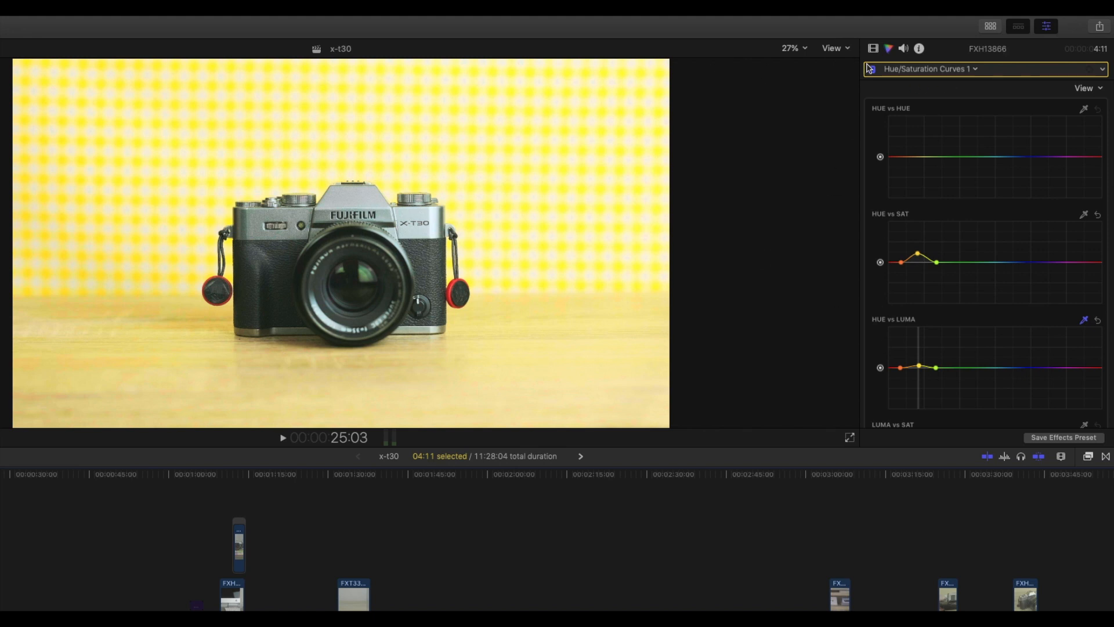
- Compare the clip with and without the Hue/Saturation Curves correction by switching it off and on
left_click(943, 71)
left_click(884, 70)
left_click(872, 70)
left_click(872, 69)
left_click(872, 70)
left_click(872, 70)
- Return to the Color Wheels 1 correction and lower the color temperature slightly
left_click(883, 70)
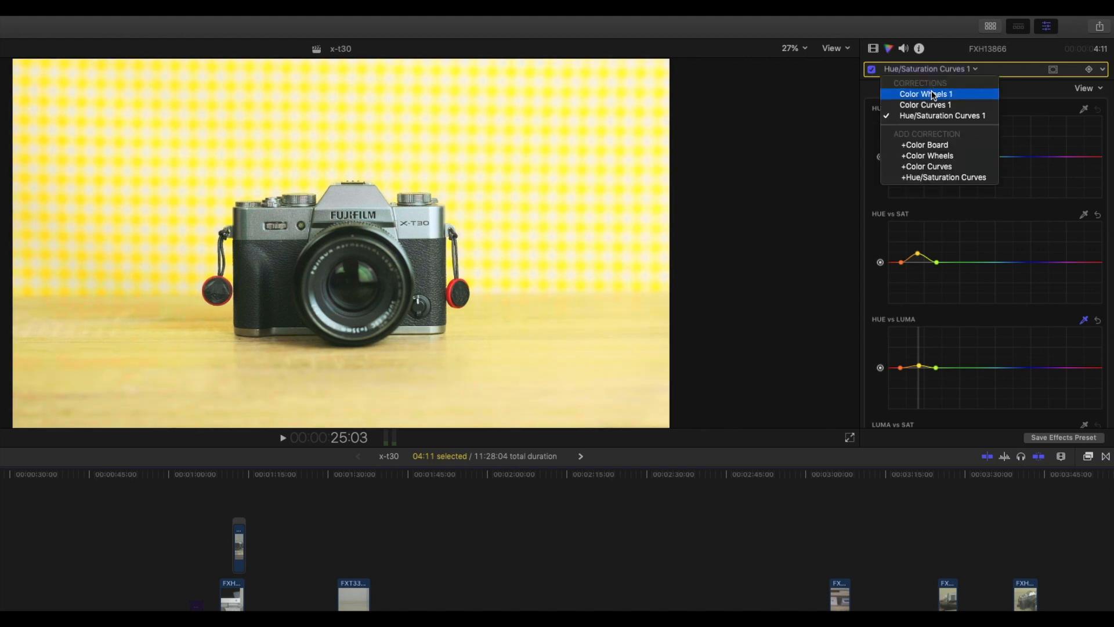
left_click(933, 95)
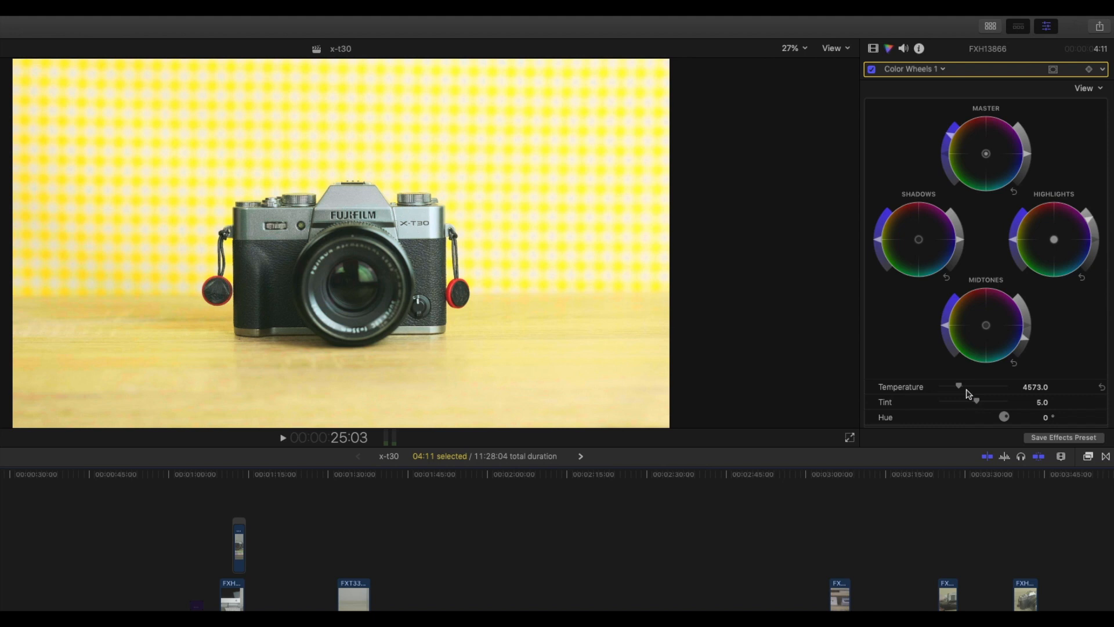
left_click_drag(960, 390, 960, 391)
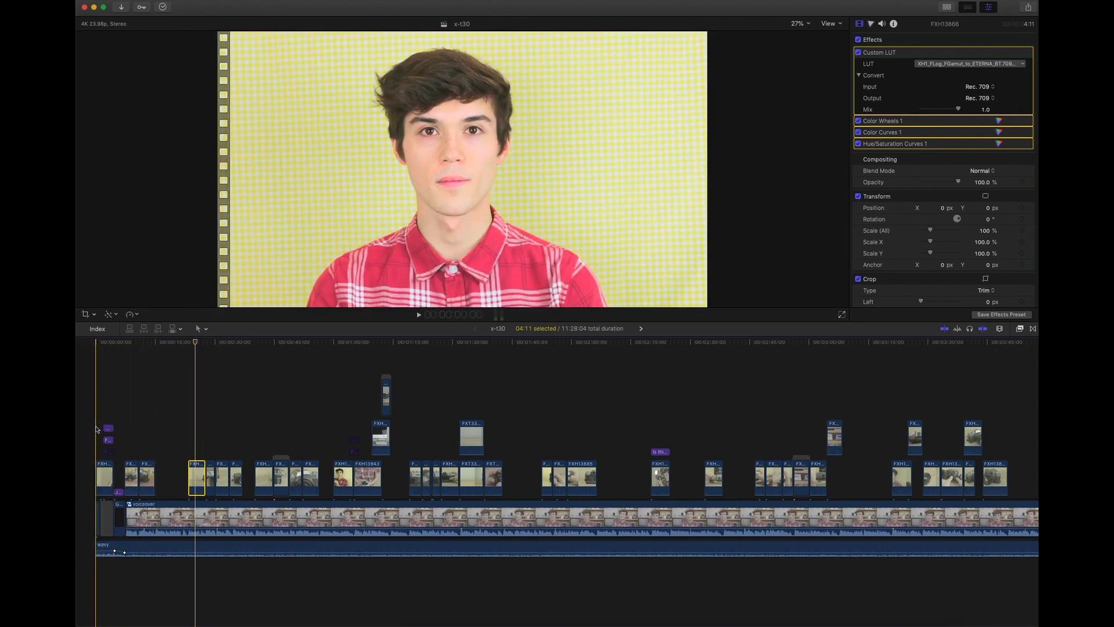
- Examine the Hue/Saturation Curves 1 correction of the first clip in the timeline
left_click(98, 477)
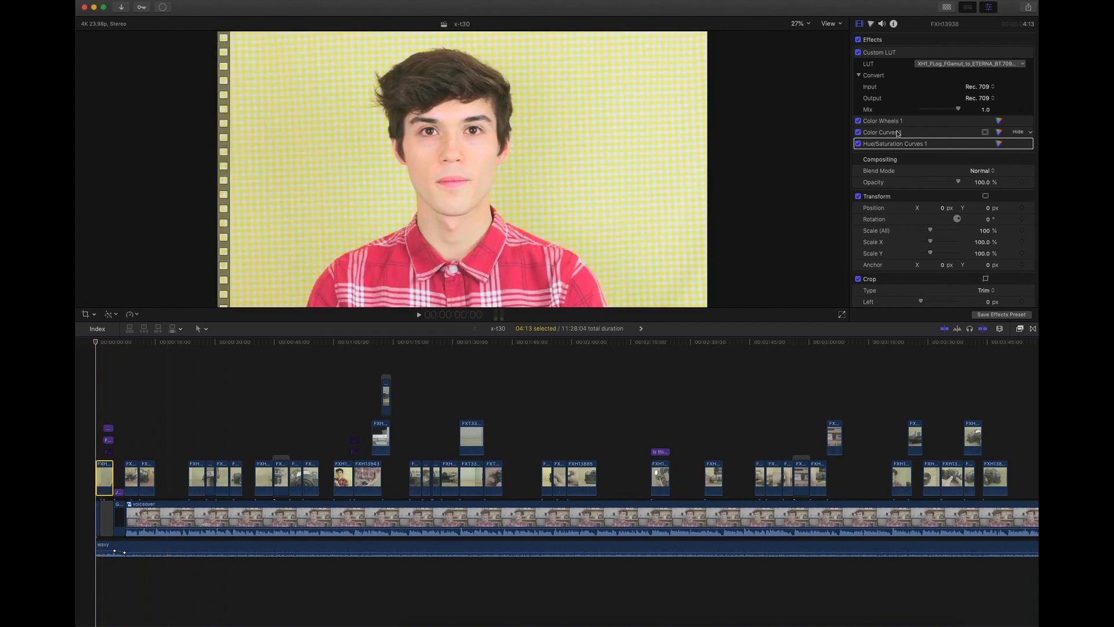
double_click(897, 144)
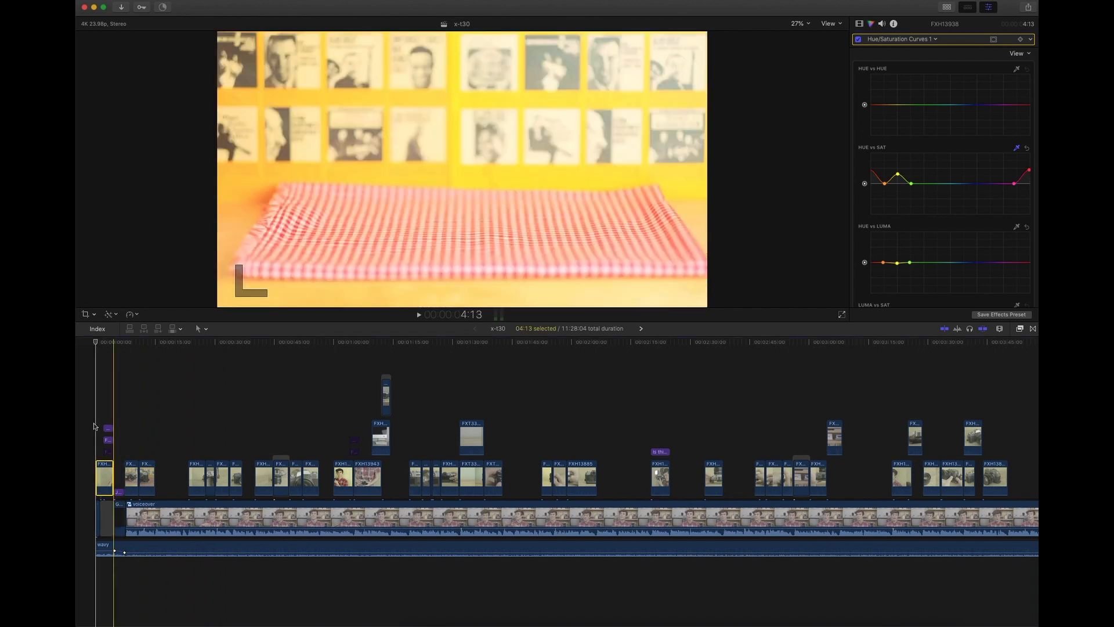
left_click(99, 416)
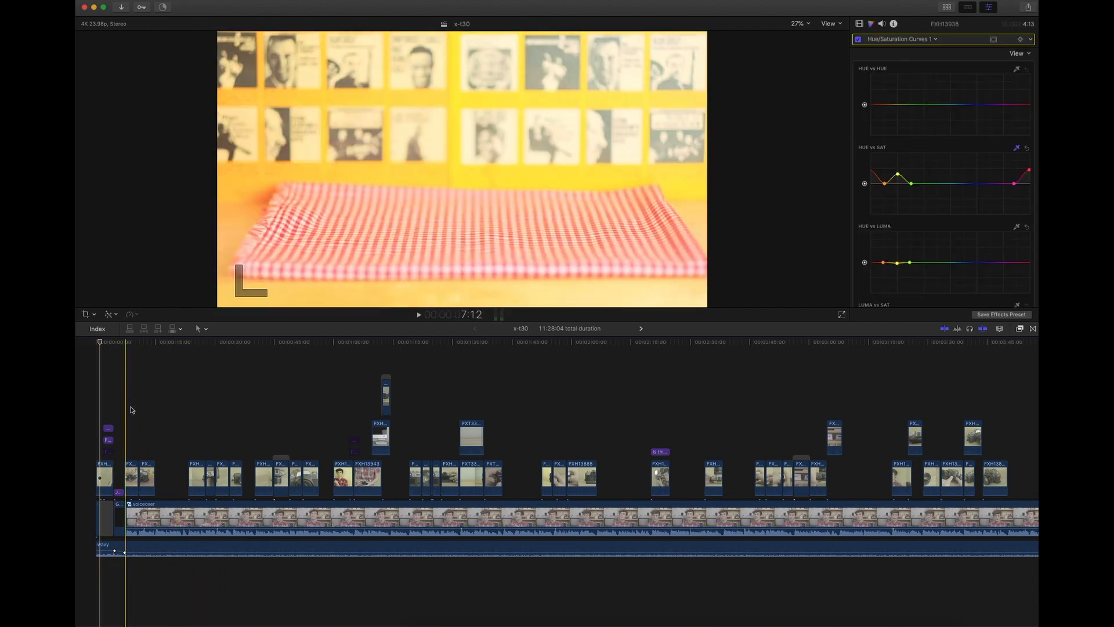
scroll(752, 390, "right", 5)
scroll(751, 390, "left", 5)
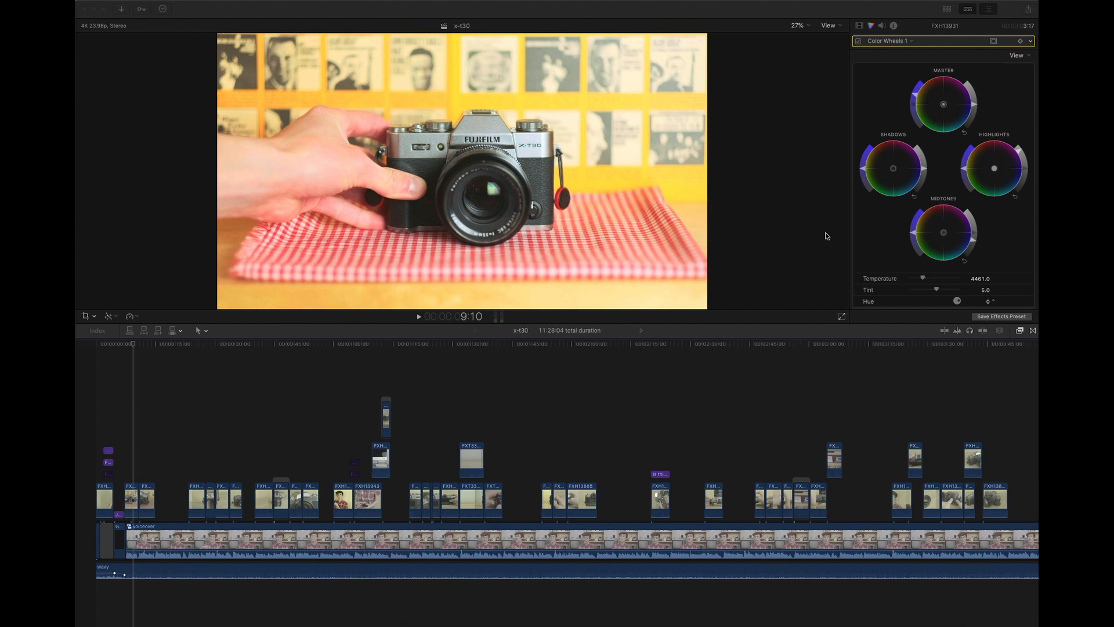
scroll(789, 462, "down", 3)
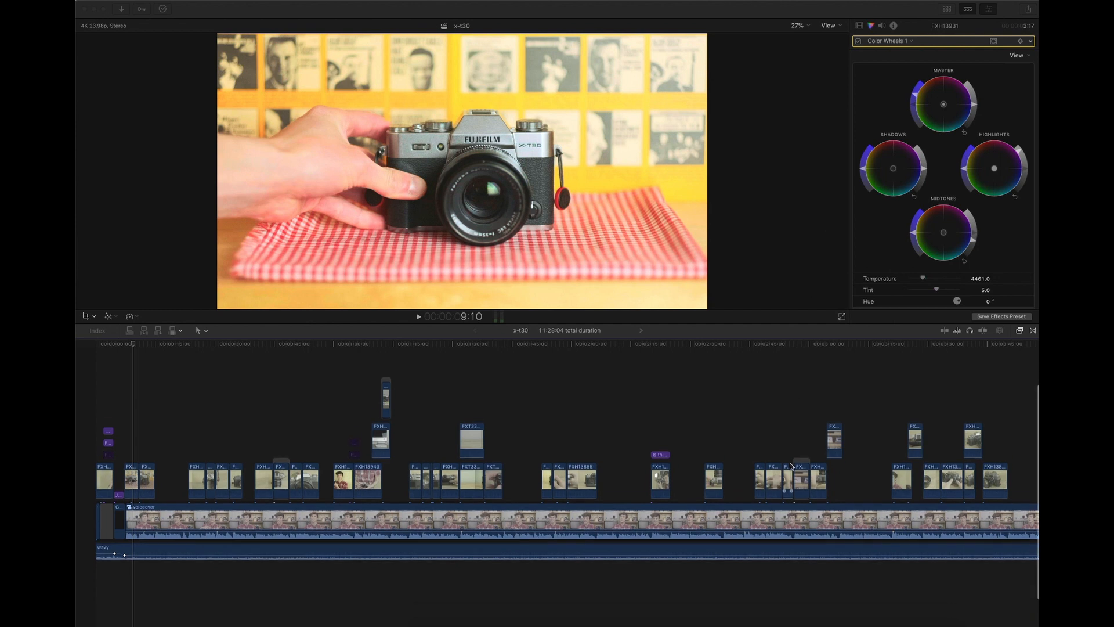
scroll(789, 462, "up", 5)
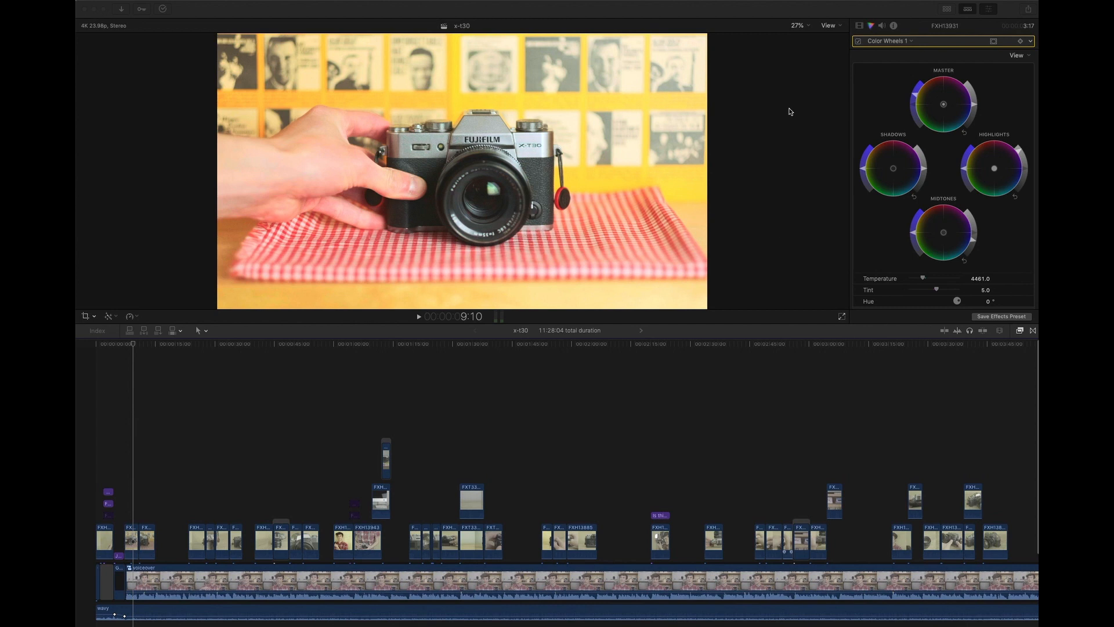
scroll(734, 435, "down", 3)
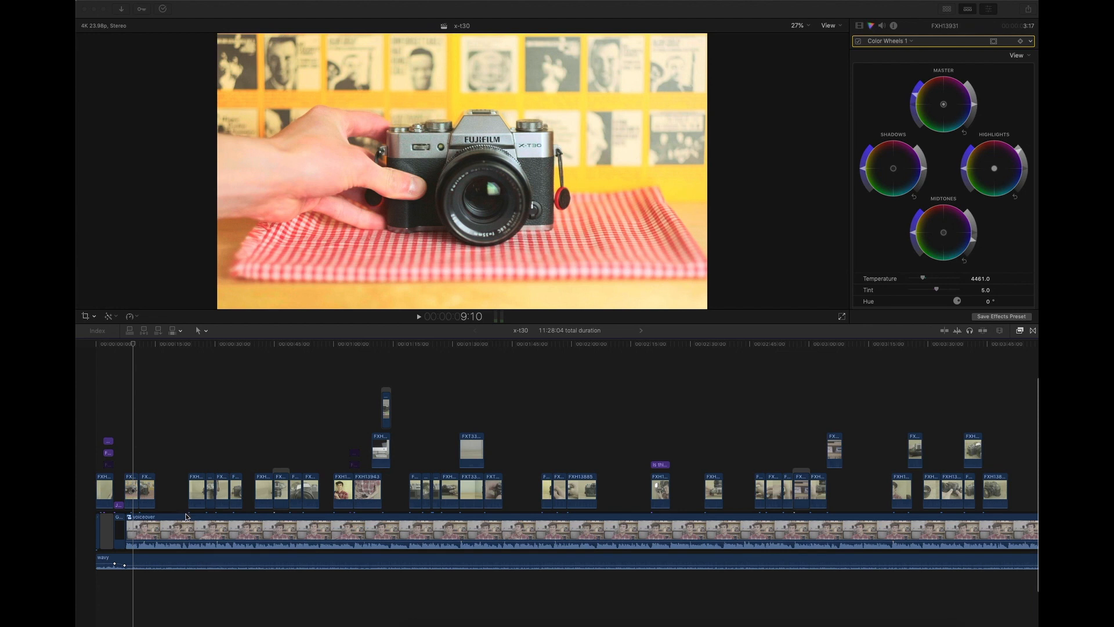
scroll(844, 383, "up", 3)
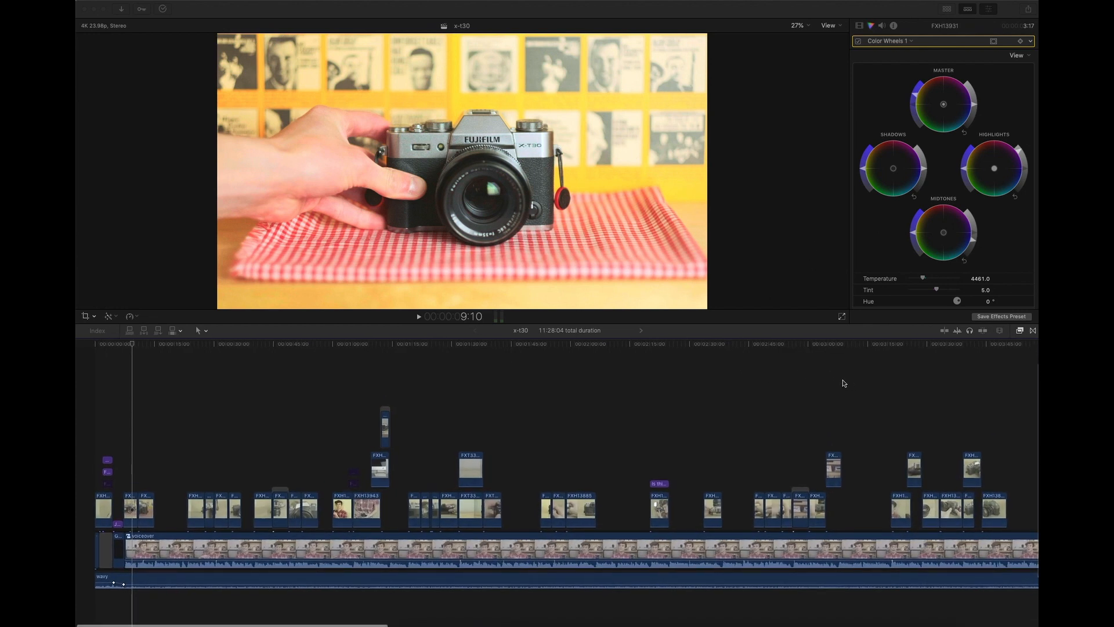